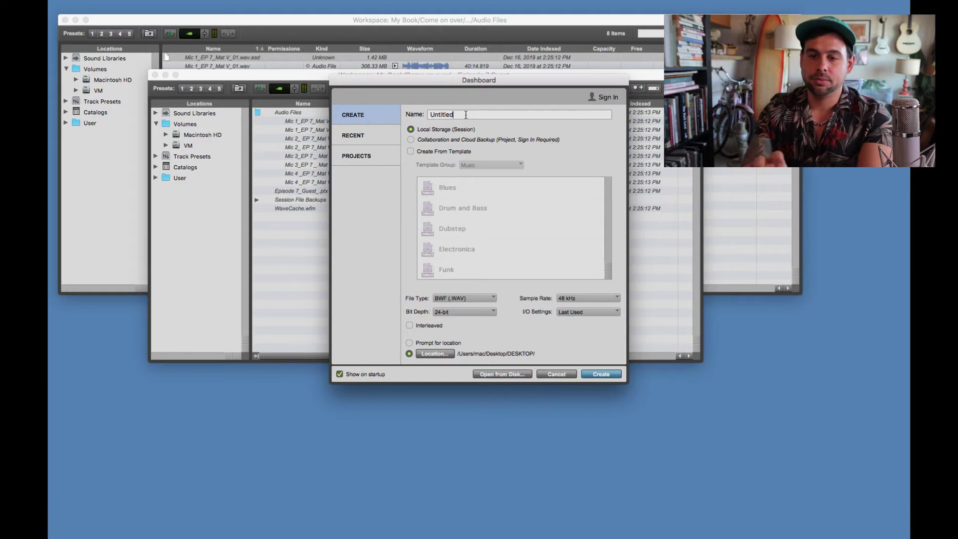
Name the new session 'My First Session' and create it as WAV, 24-bit, 48 kHz
{"action": "left_click_drag", "start_coordinate": [465, 114], "coordinate": [416, 109]}
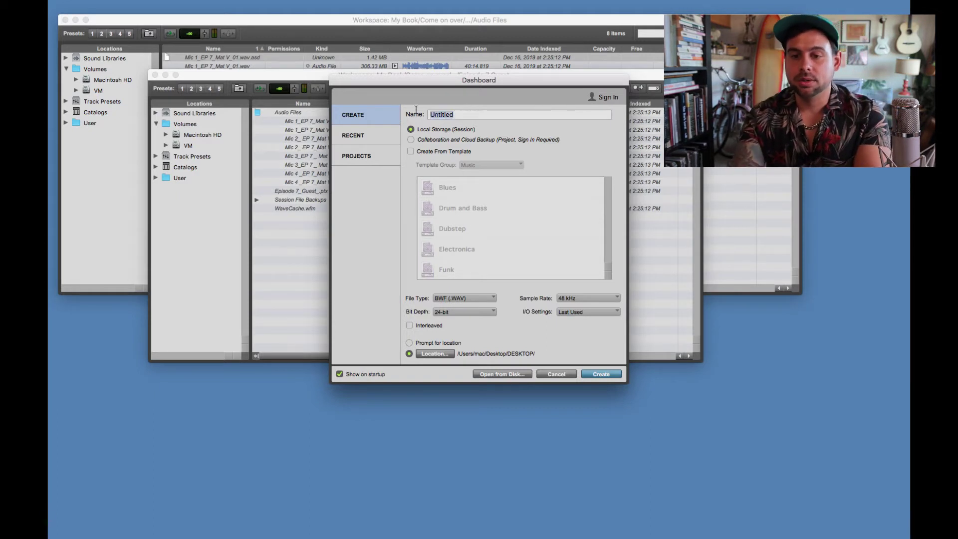
{"action": "type", "text": "My Frist"}
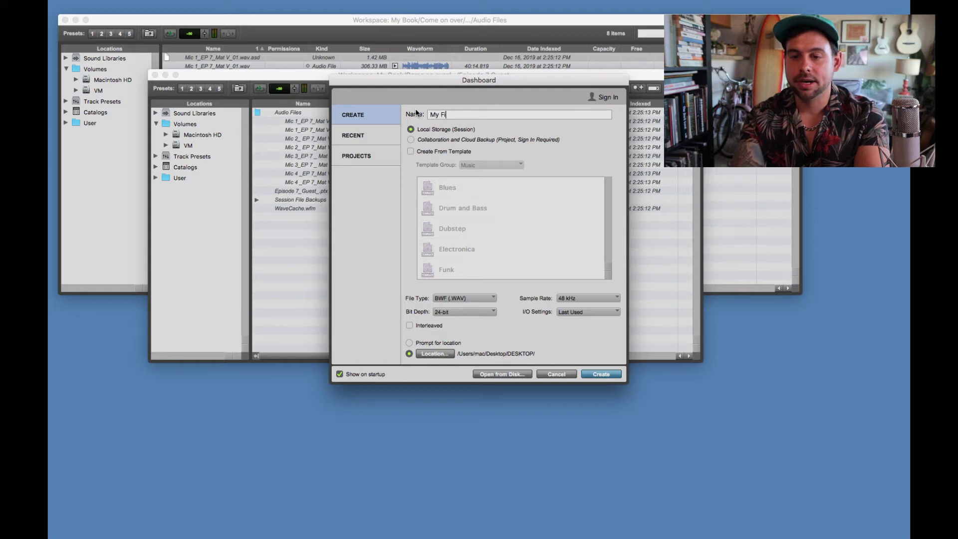
{"action": "type", "text": "rst Session"}
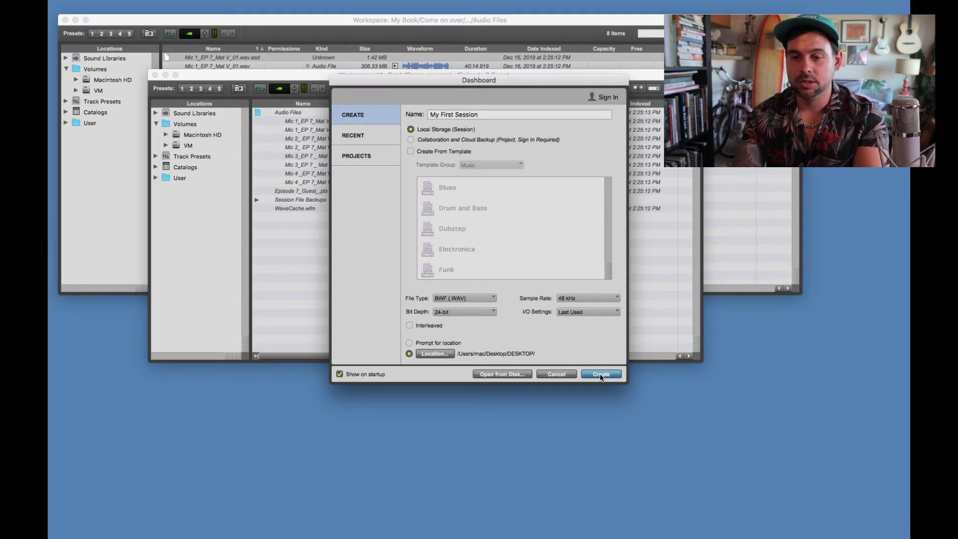
{"action": "left_click", "coordinate": [601, 374]}
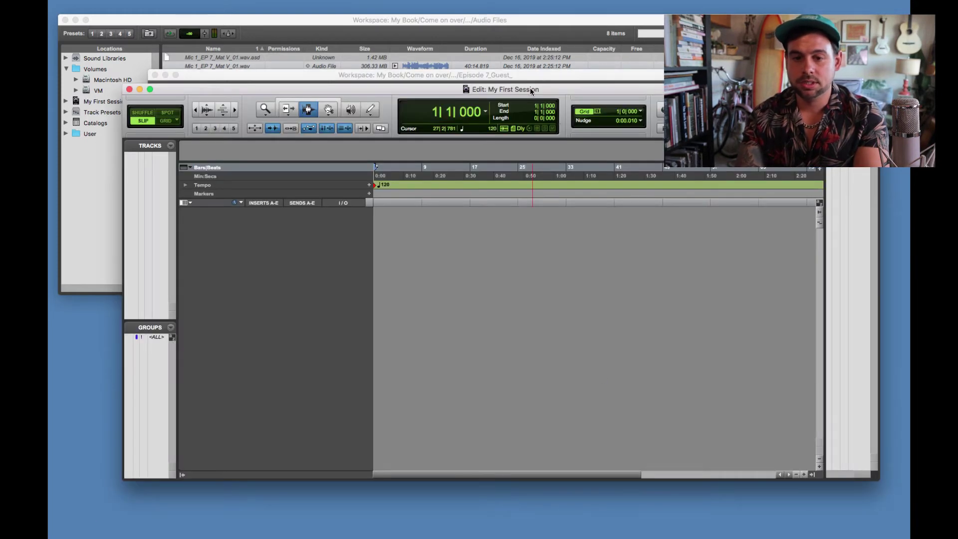
Reposition the empty My First Session Edit window and bring up the Setup menu
{"action": "left_click_drag", "start_coordinate": [531, 90], "coordinate": [503, 50]}
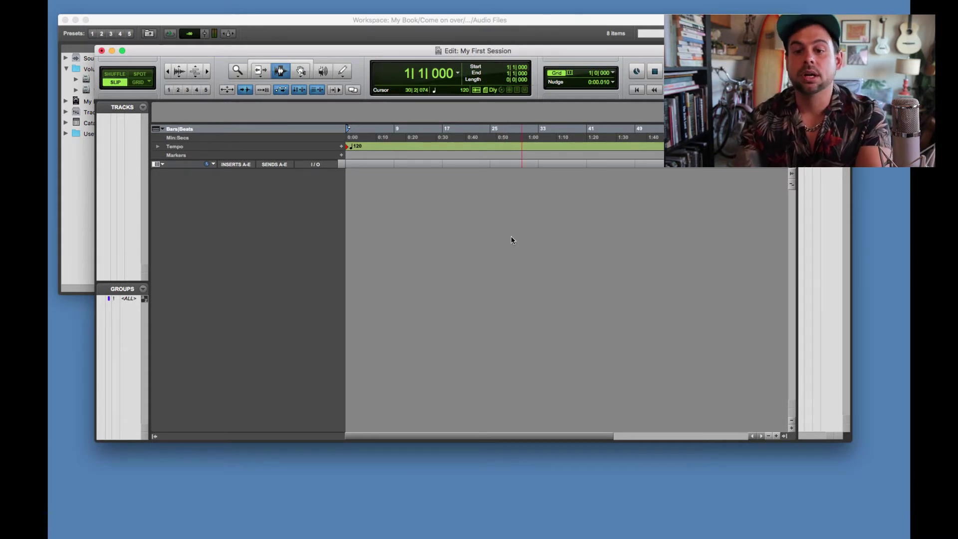
{"action": "left_click_drag", "start_coordinate": [519, 53], "coordinate": [501, 44]}
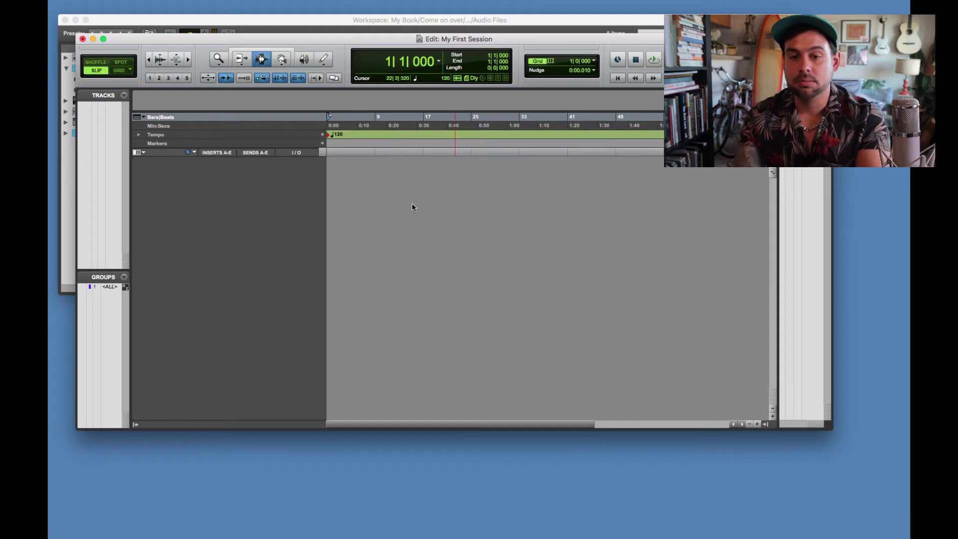
{"action": "left_click", "coordinate": [356, 6]}
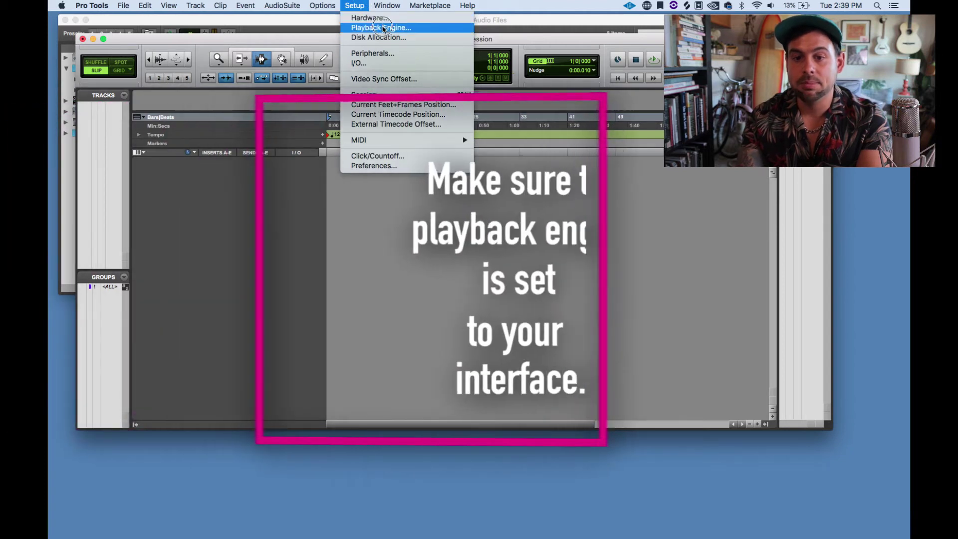
Change the playback engine to Universal Audio Thunderbolt, saving and reopening My First Session
{"action": "left_click", "coordinate": [383, 28]}
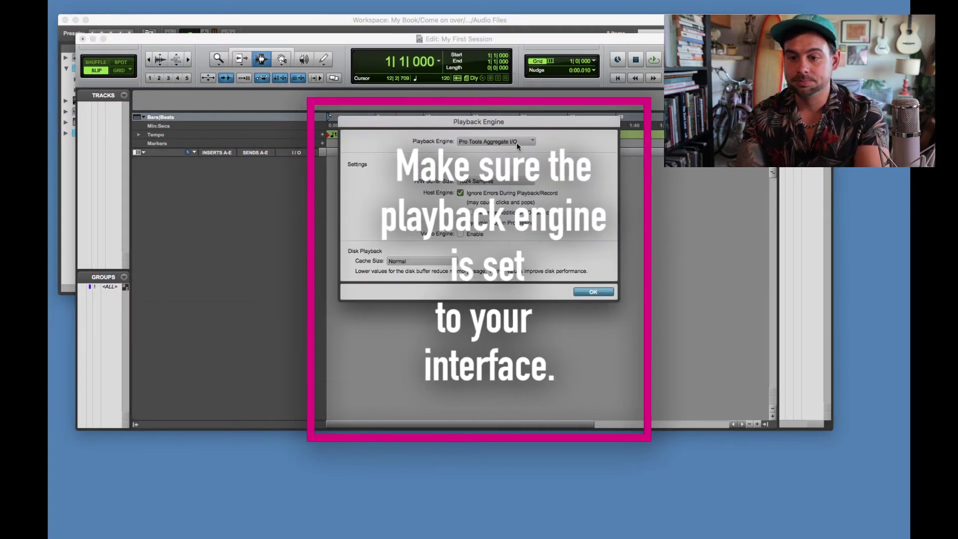
{"action": "left_click", "coordinate": [514, 144]}
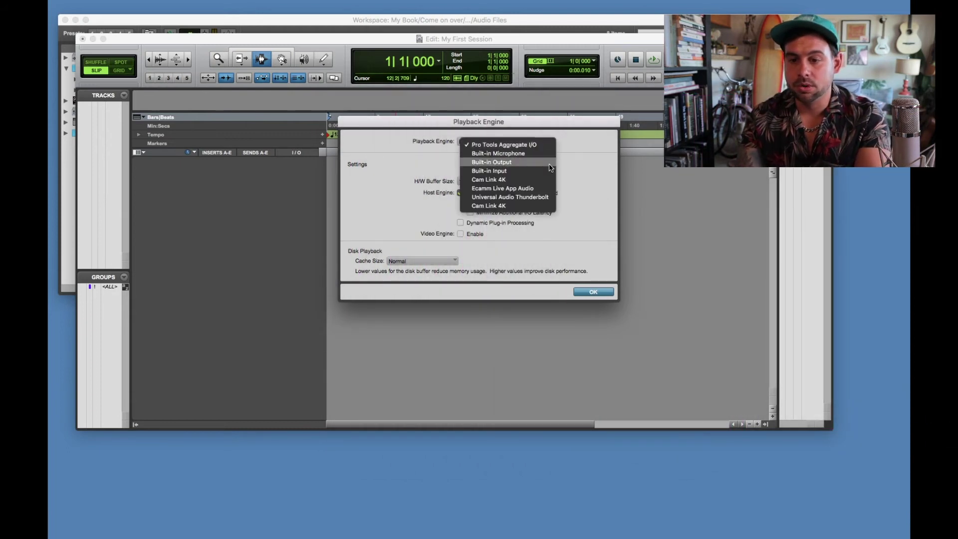
{"action": "left_click", "coordinate": [585, 168]}
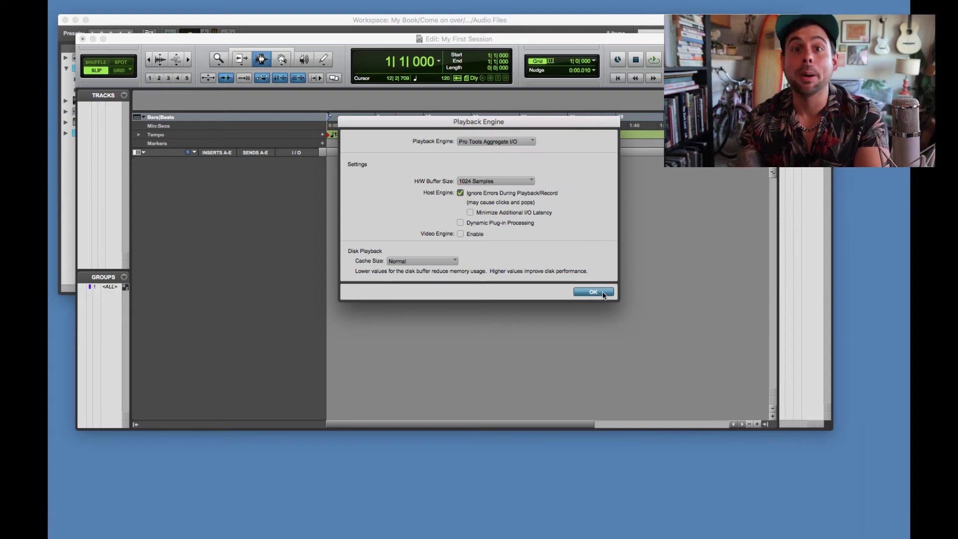
{"action": "left_click", "coordinate": [518, 142]}
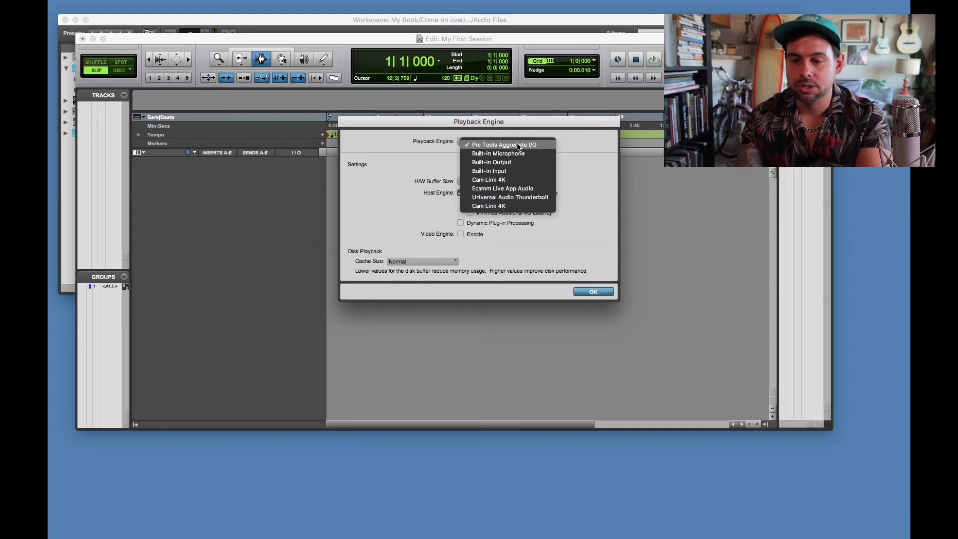
{"action": "left_click", "coordinate": [547, 200]}
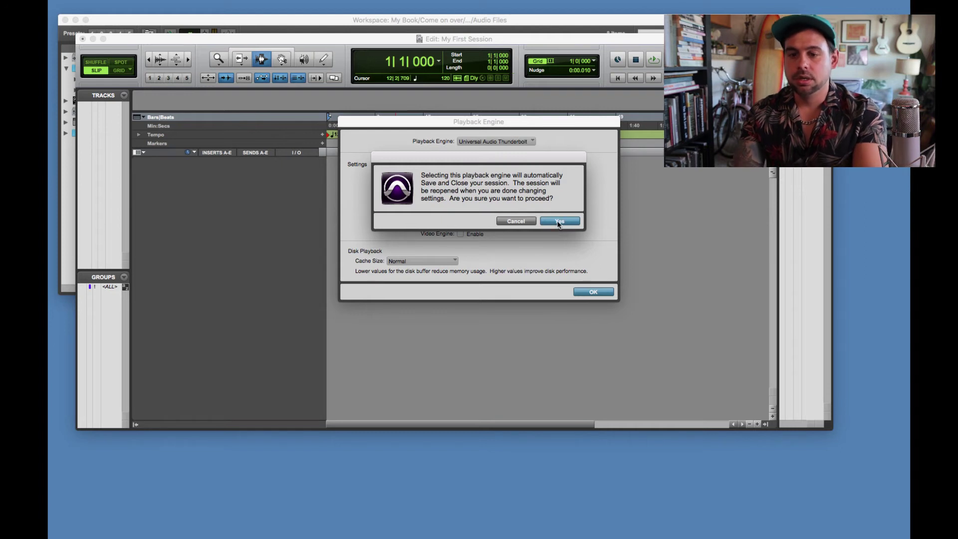
{"action": "left_click", "coordinate": [558, 223]}
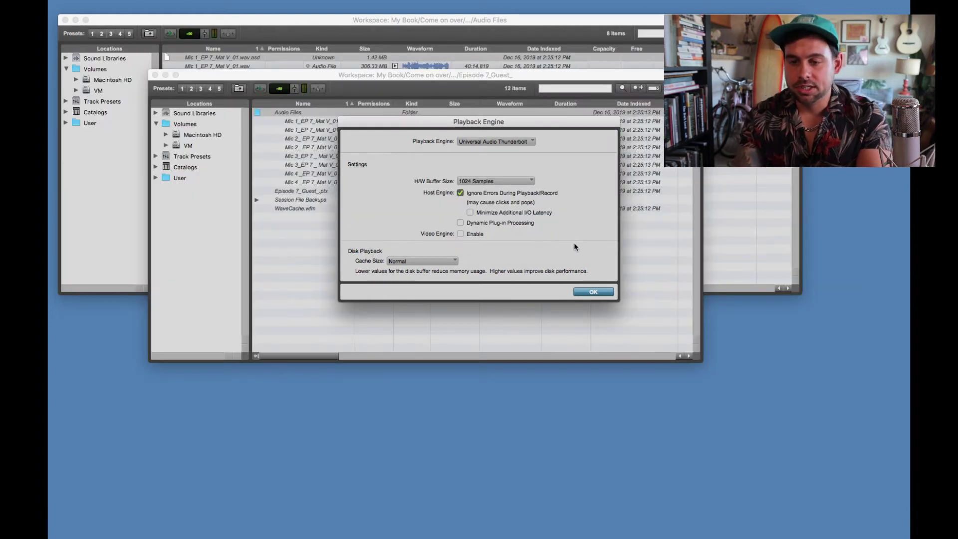
{"action": "left_click", "coordinate": [592, 293]}
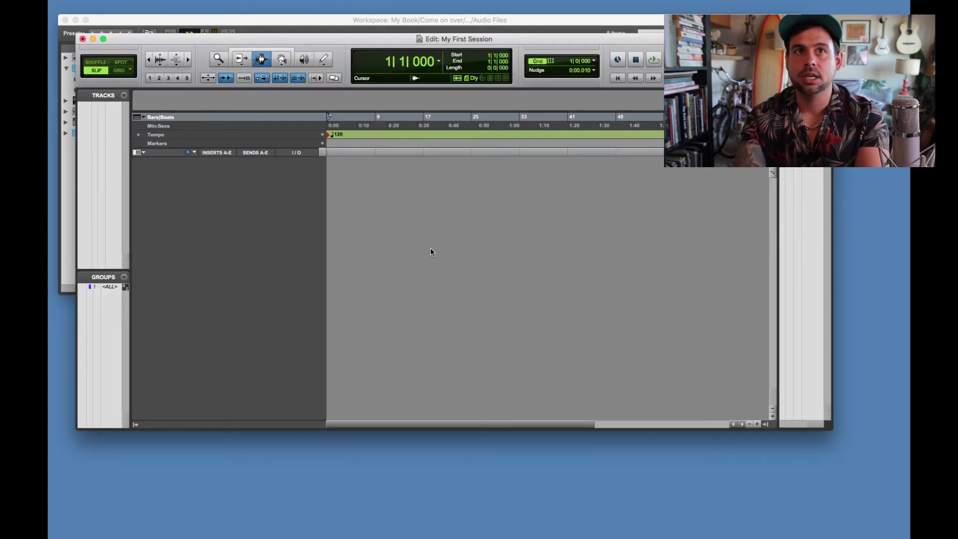
Create one new Mono Audio Track in Samples, Audio 1, then shift the Edit window right
{"action": "key", "text": "shift+super+n"}
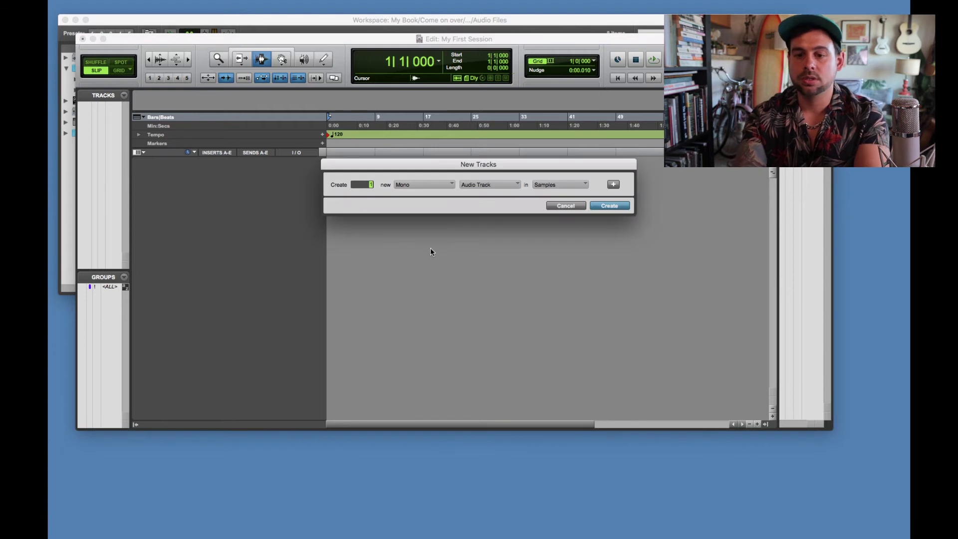
{"action": "left_click", "coordinate": [567, 206]}
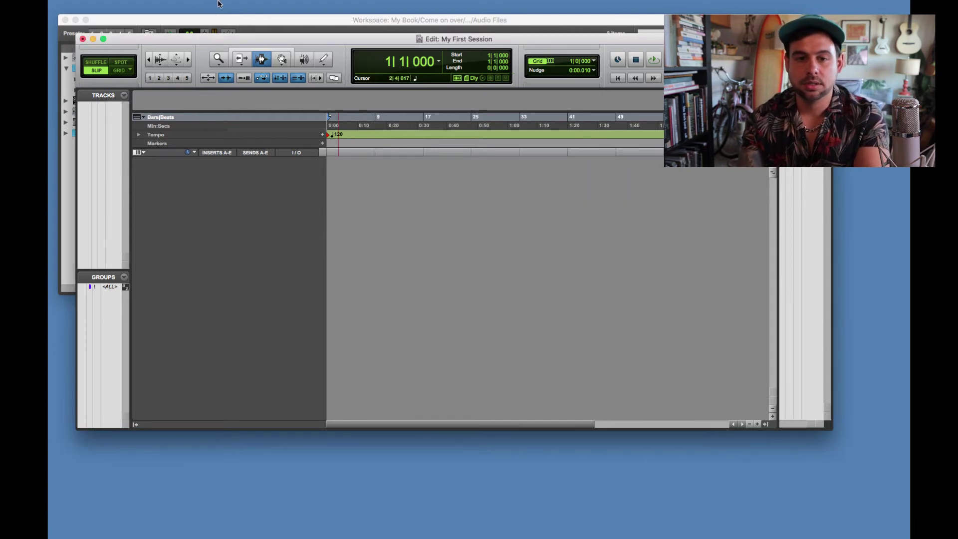
{"action": "left_click", "coordinate": [195, 6]}
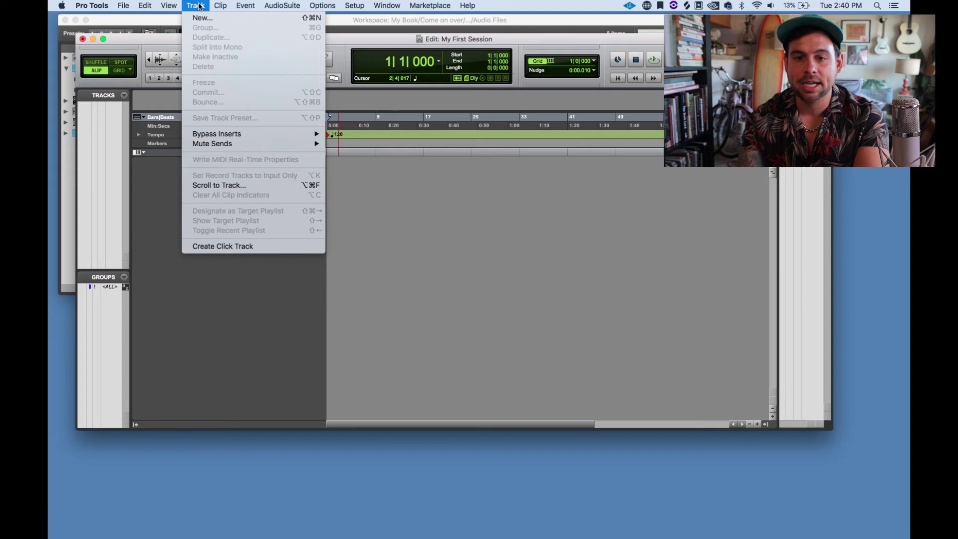
{"action": "left_click", "coordinate": [220, 18]}
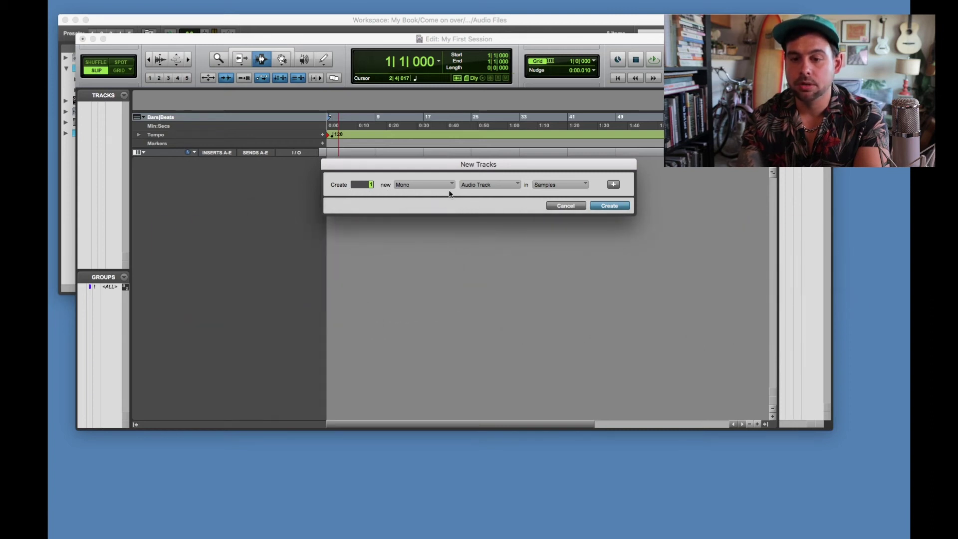
{"action": "left_click", "coordinate": [610, 206]}
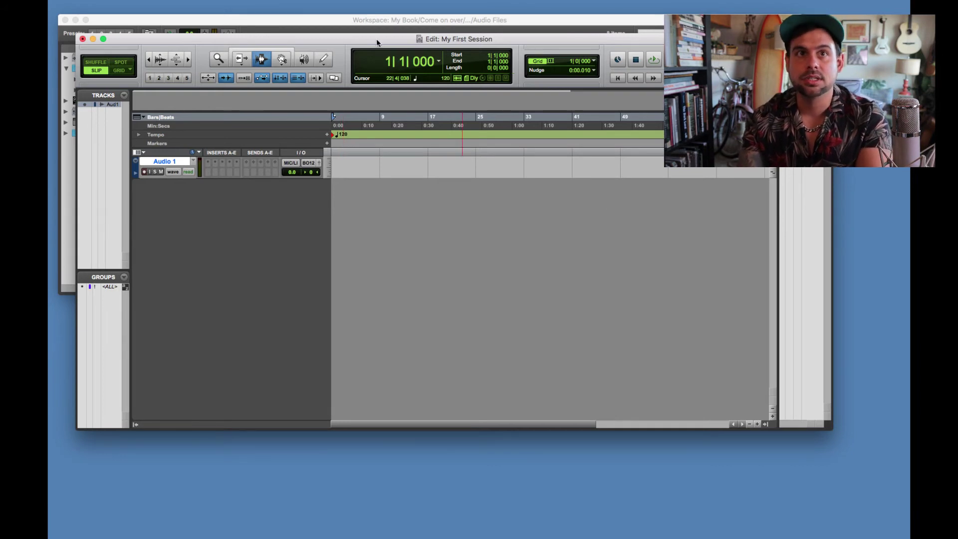
{"action": "left_click_drag", "start_coordinate": [376, 37], "coordinate": [438, 36]}
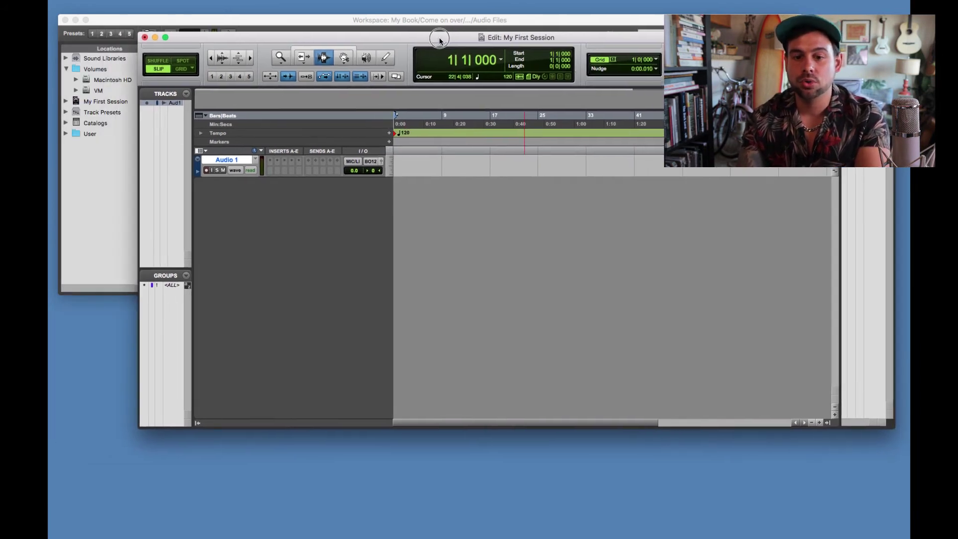
Rename the Audio 1 track to 'Mic 1 / Vocals'
{"action": "double_click", "coordinate": [215, 160]}
{"action": "type", "text": "Mic 1"}
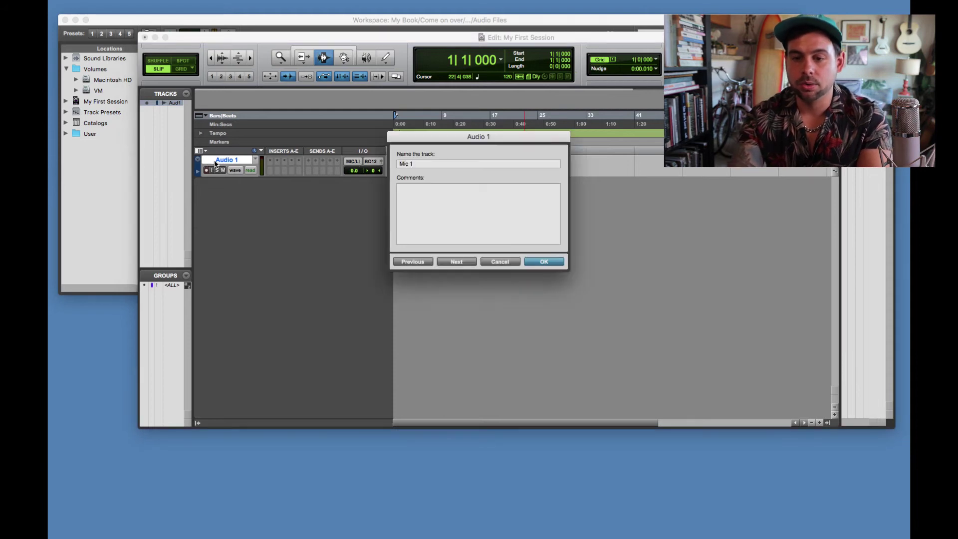
{"action": "type", "text": " / Vocals"}
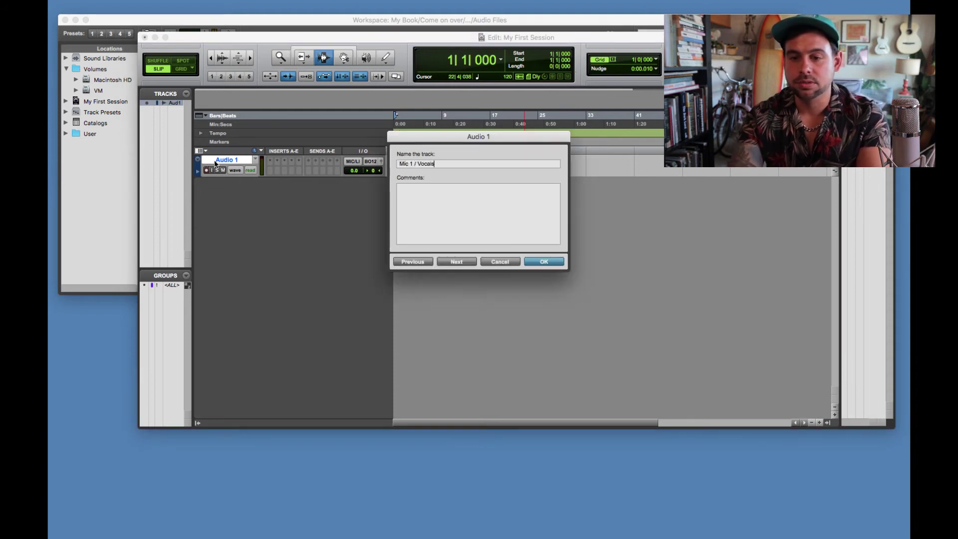
{"action": "key", "text": "Return"}
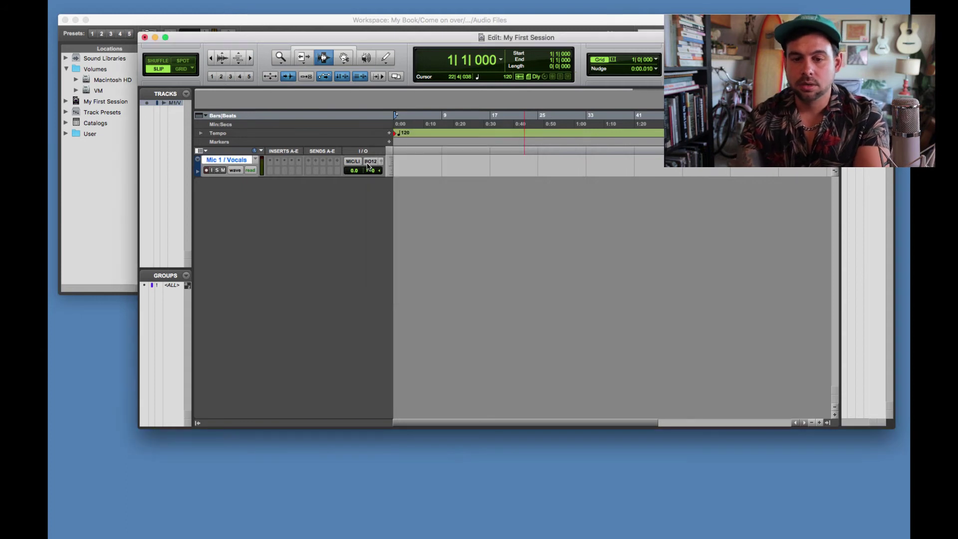
Set the track input to MIC/LINE/HIZ / MIC/LINE.L
{"action": "left_click", "coordinate": [352, 167]}
{"action": "mouse_move", "coordinate": [372, 165]}
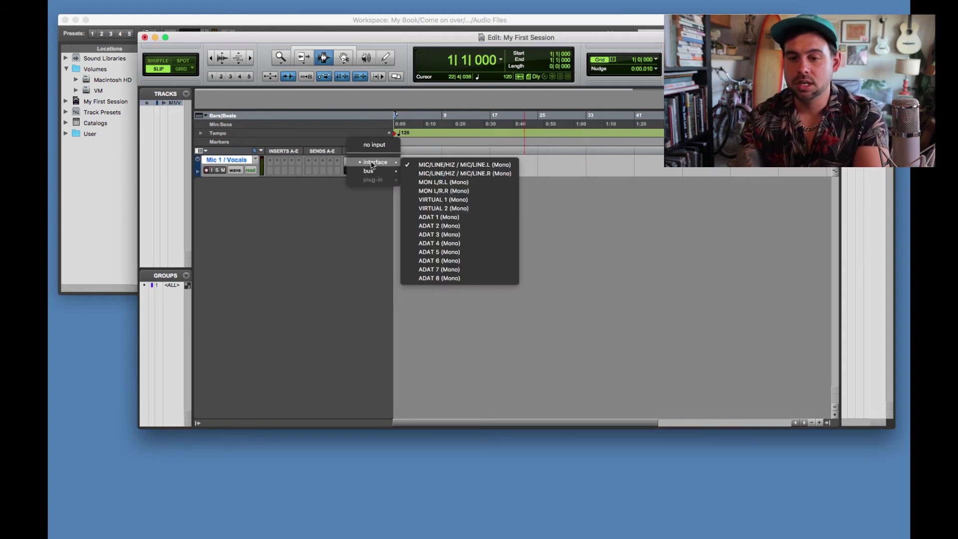
{"action": "left_click", "coordinate": [446, 165]}
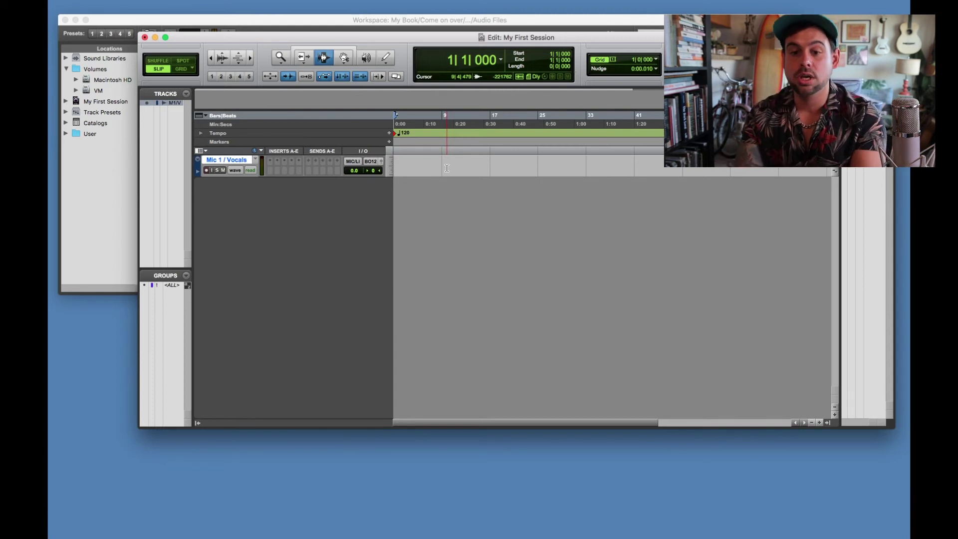
{"action": "left_click", "coordinate": [349, 162]}
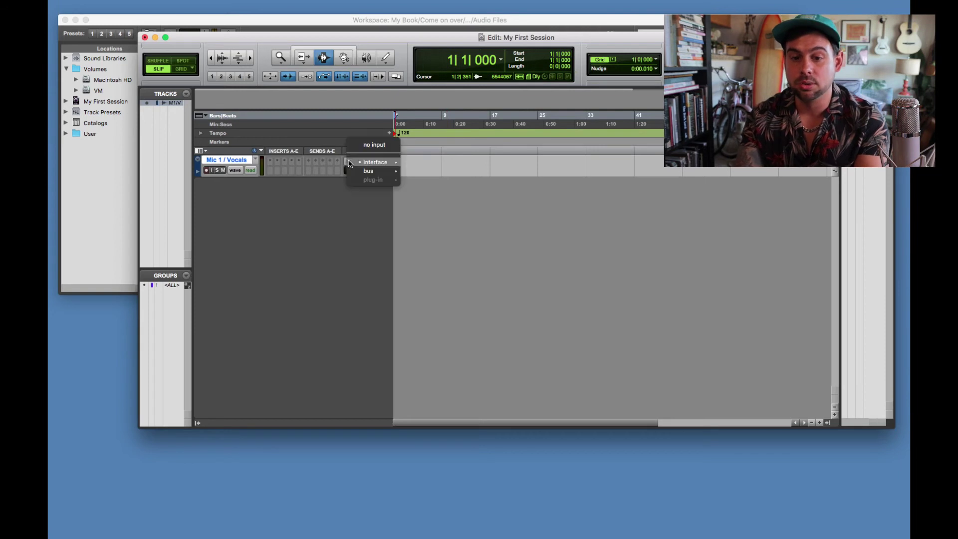
{"action": "left_click", "coordinate": [318, 165]}
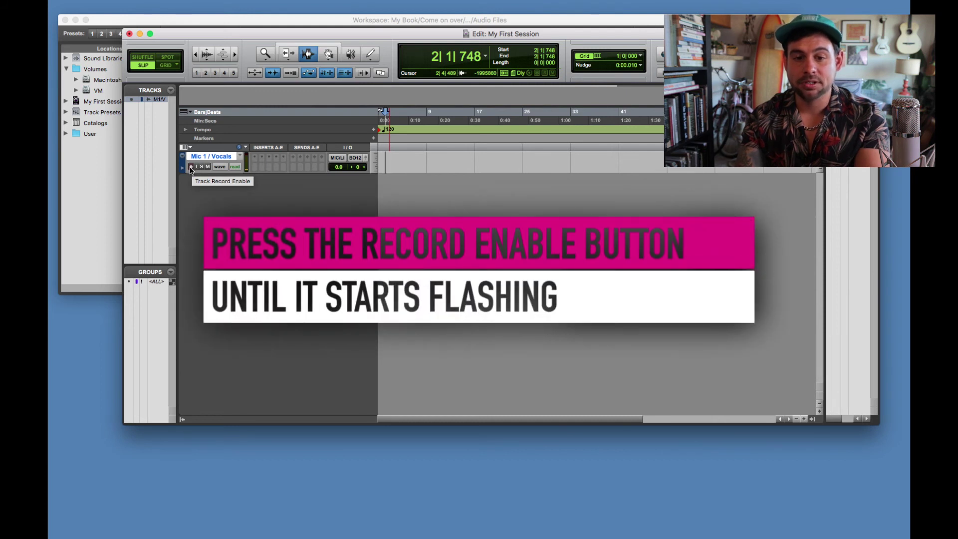
Arm Mic 1 / Vocals and record a vocal take as clip Mic 1 / Vocals_02
{"action": "left_click", "coordinate": [190, 168]}
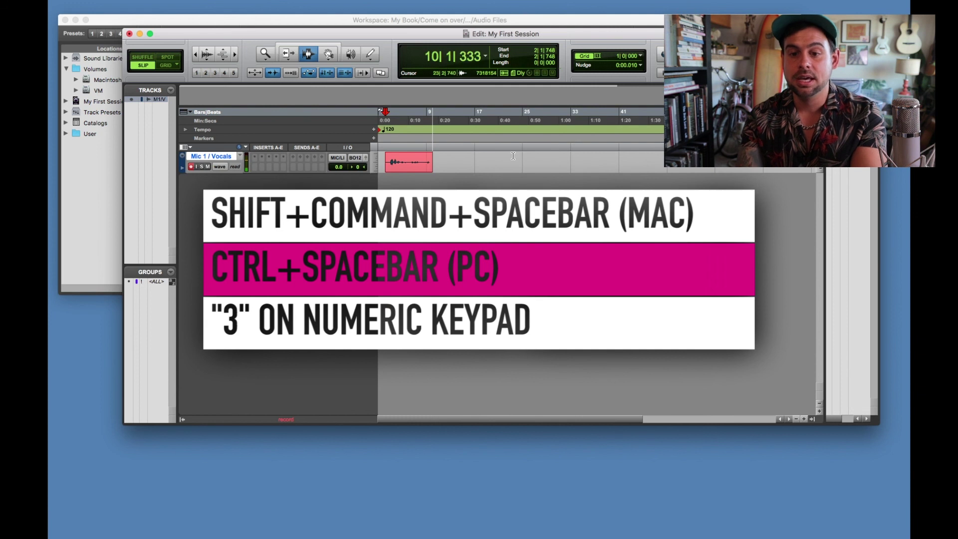
{"action": "key", "text": "space"}
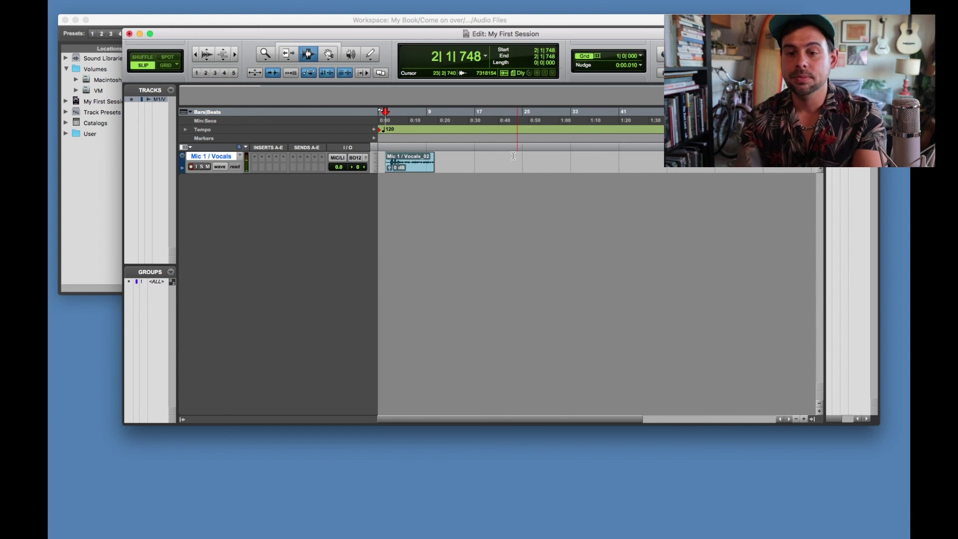
{"action": "left_click", "coordinate": [452, 167]}
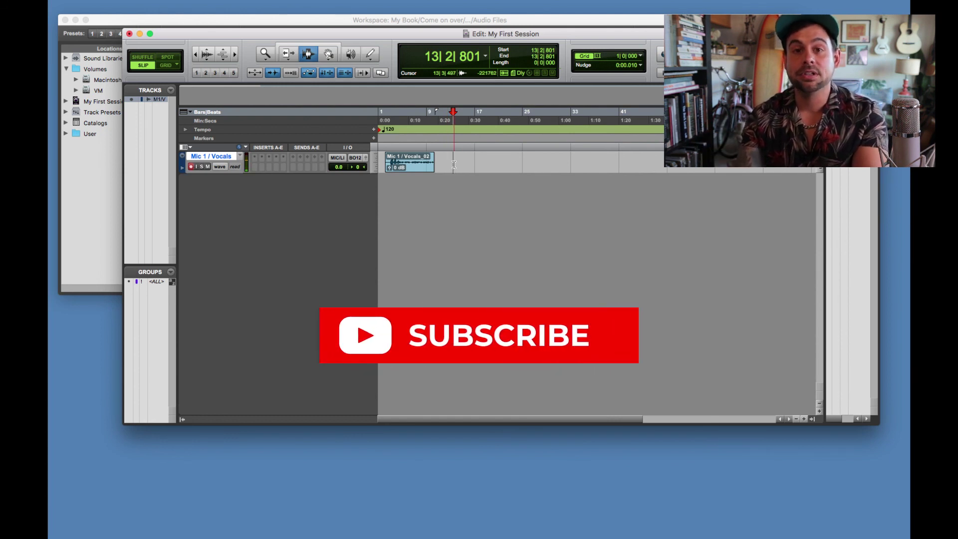
{"action": "left_click", "coordinate": [454, 164]}
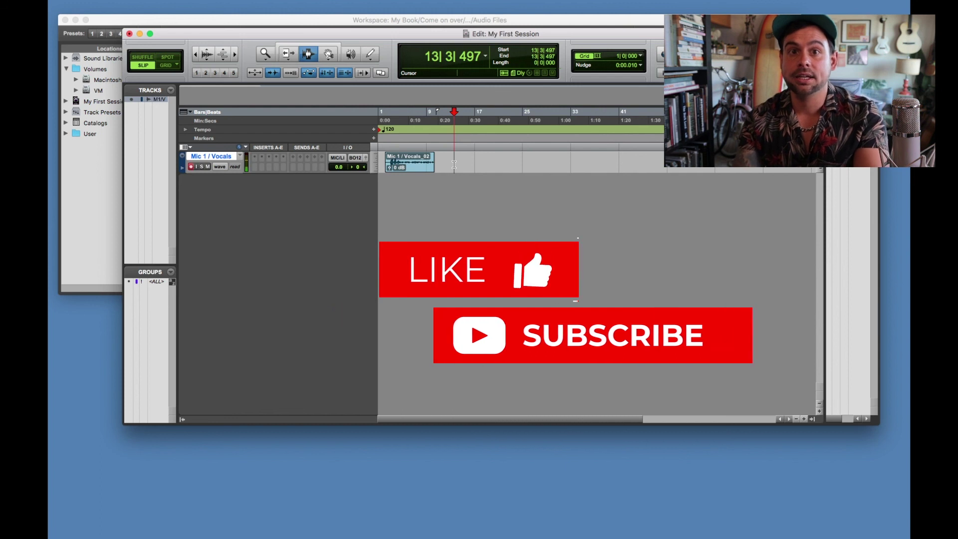